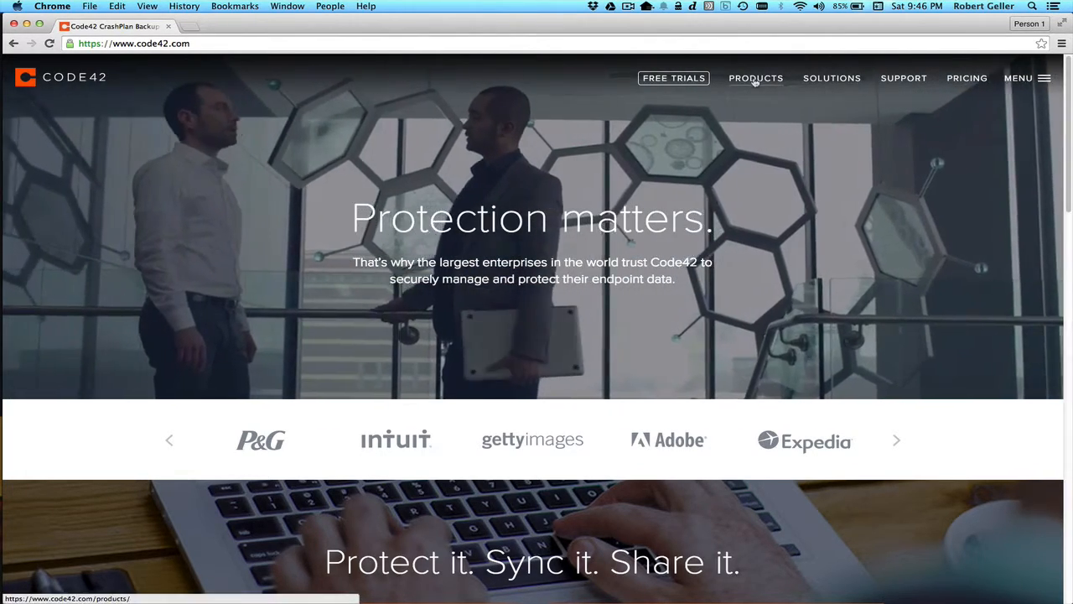
Open the Code42 Products page presenting CrashPlan backup and SharePlan file sync
left_click(754, 81)
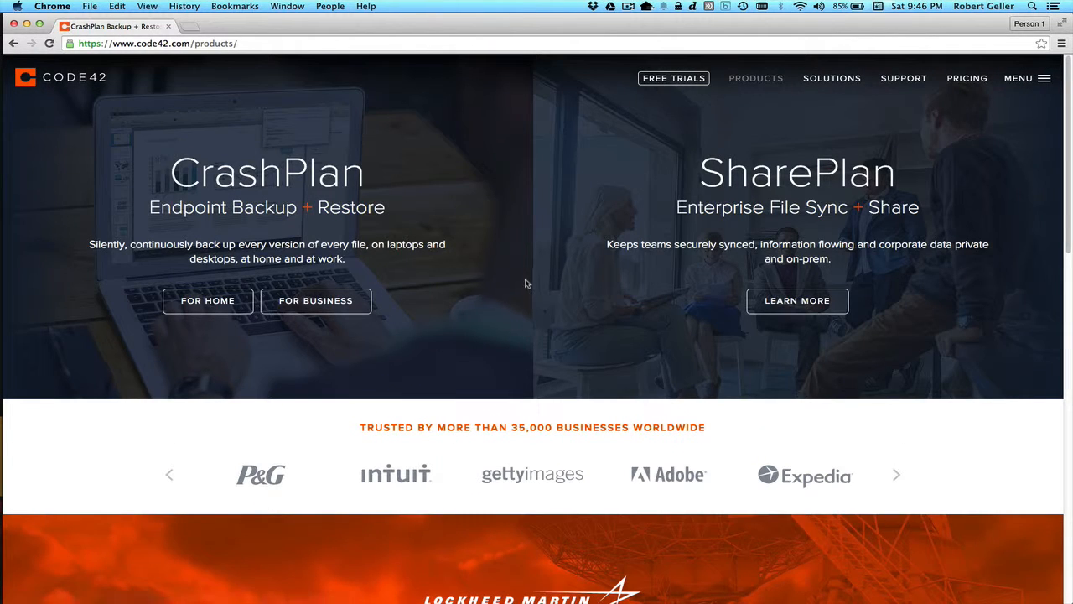
Open the CrashPlan for-business details to reach the Business Plans & Pricing page
double_click(153, 43)
left_click(192, 164)
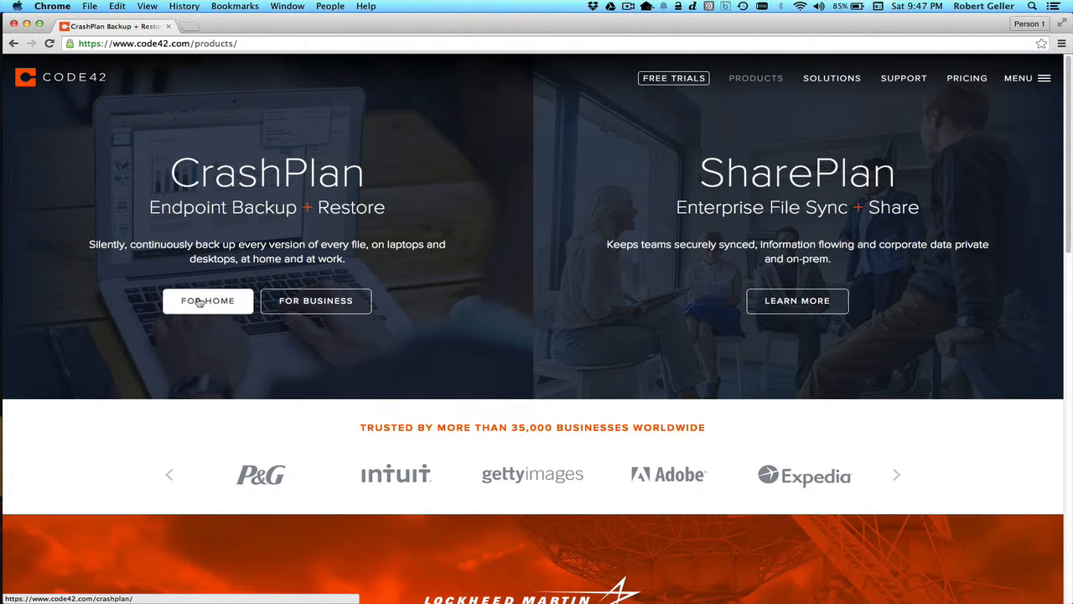
left_click(334, 304)
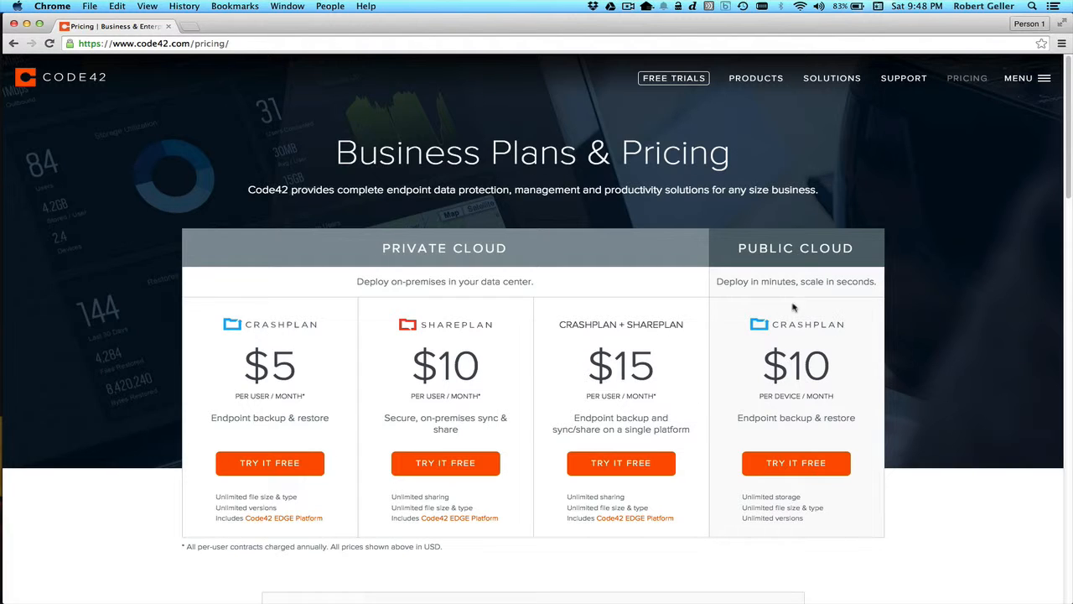
left_click_drag(764, 369, 829, 369)
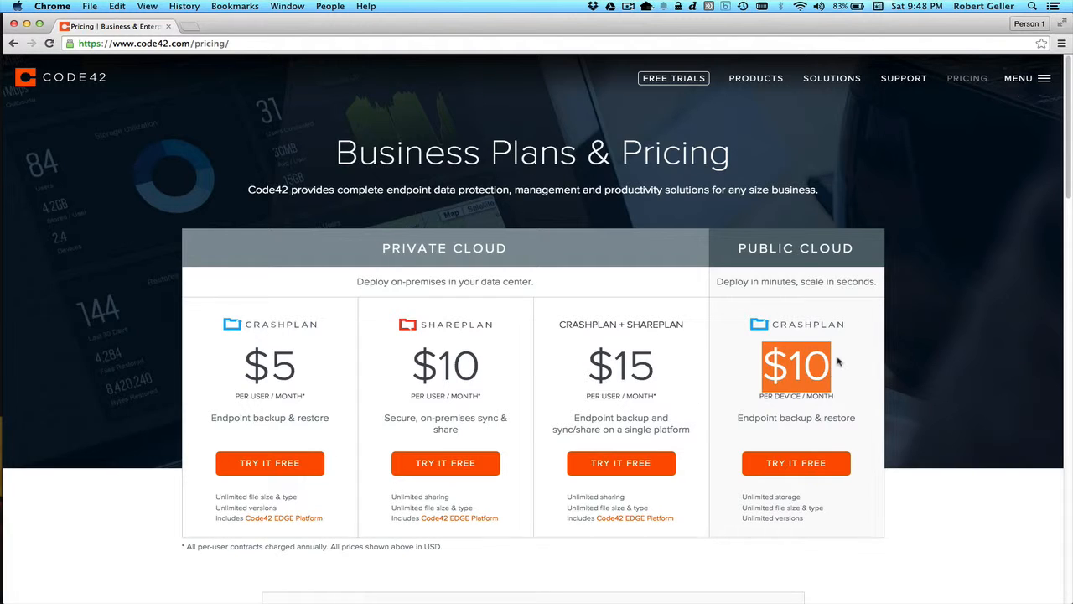
left_click(836, 362)
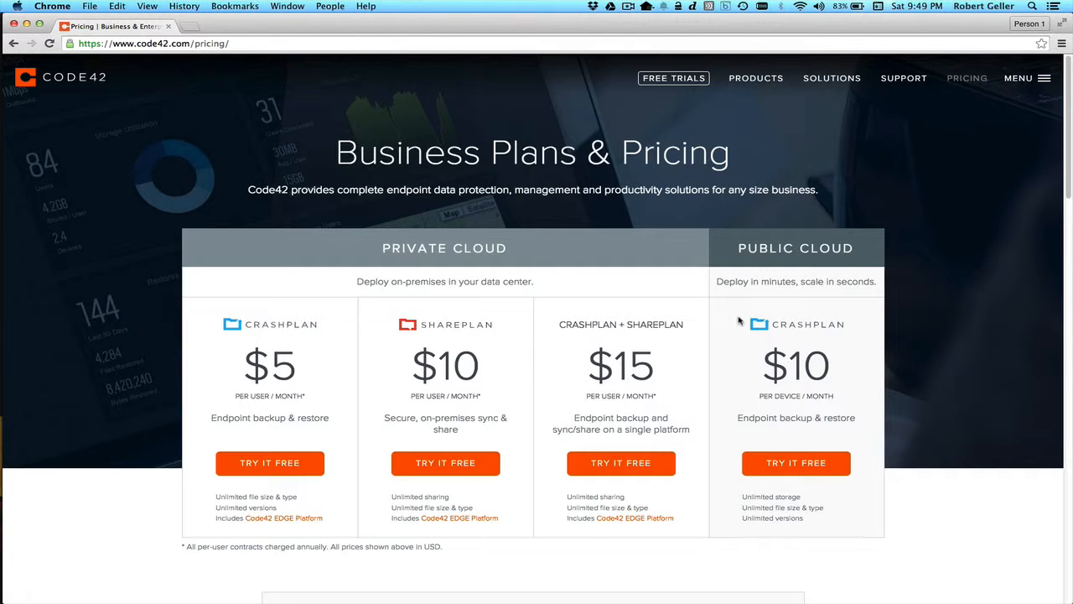
Start the free public cloud CrashPlan trial and proceed to sign-in
left_click(802, 473)
scroll(788, 471, "down", 3)
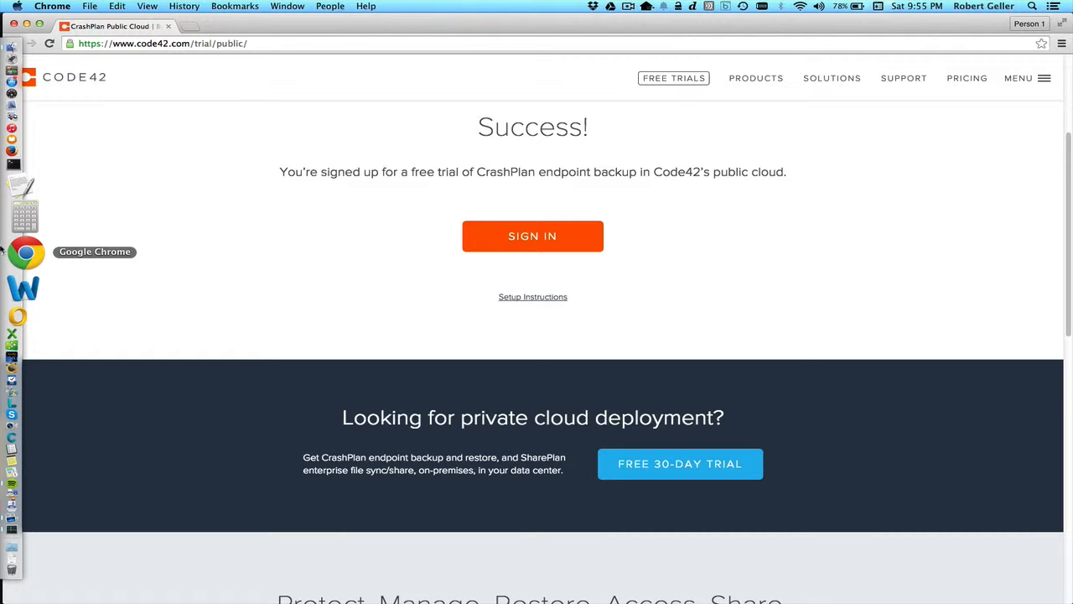
left_click(515, 247)
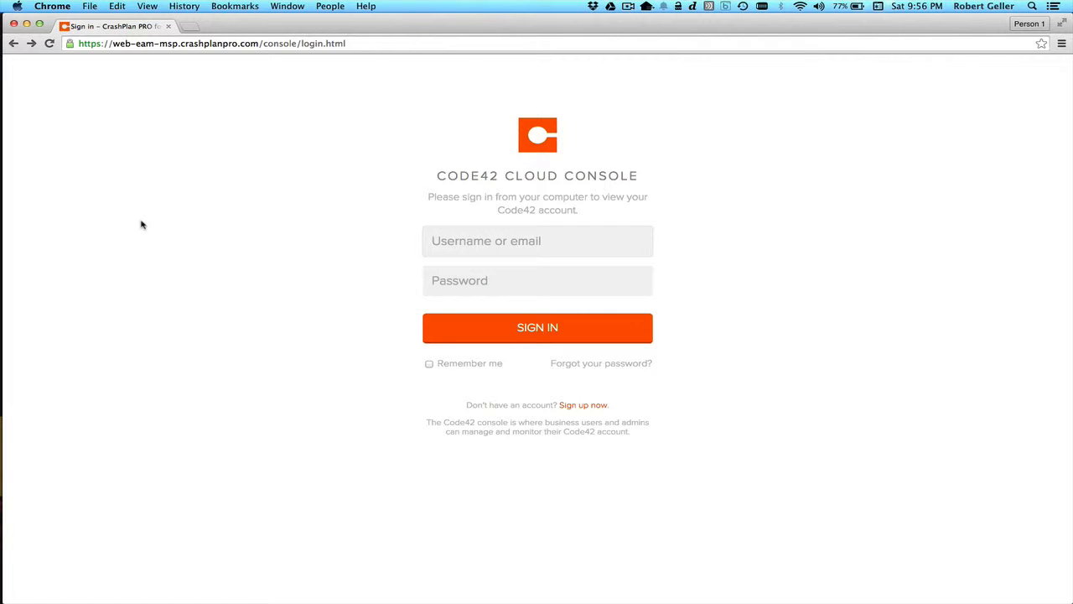
Sign in to the Code42 Cloud Console with the account e-mail and password
key("Tab")
type("••••••••••")
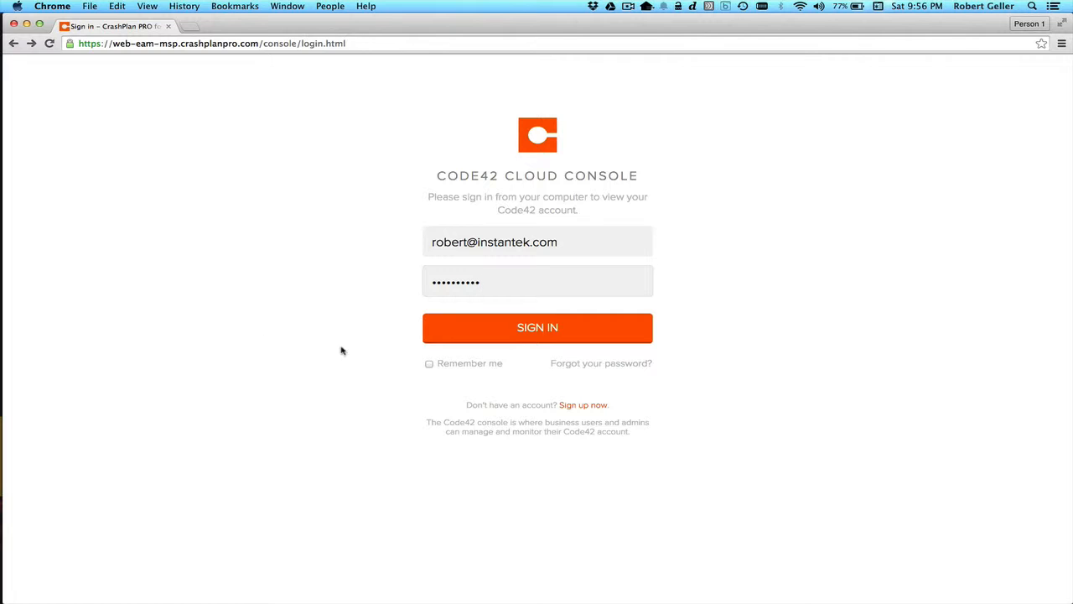
left_click(450, 339)
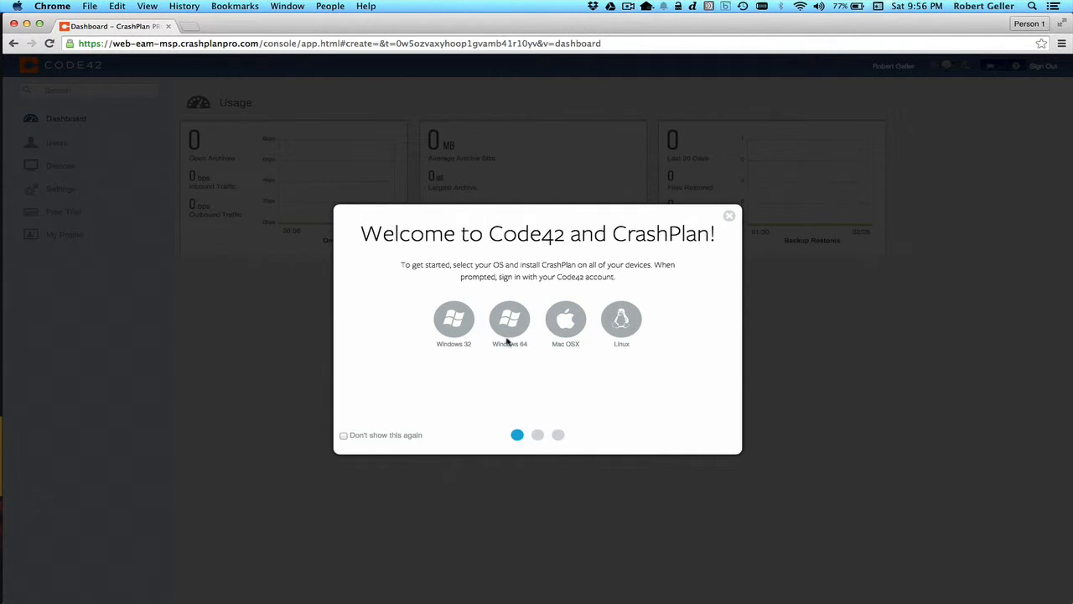
Download CrashPlanPRO_3.7.0_Mac.dmg for Mac OSX and open the disk image
left_click(560, 327)
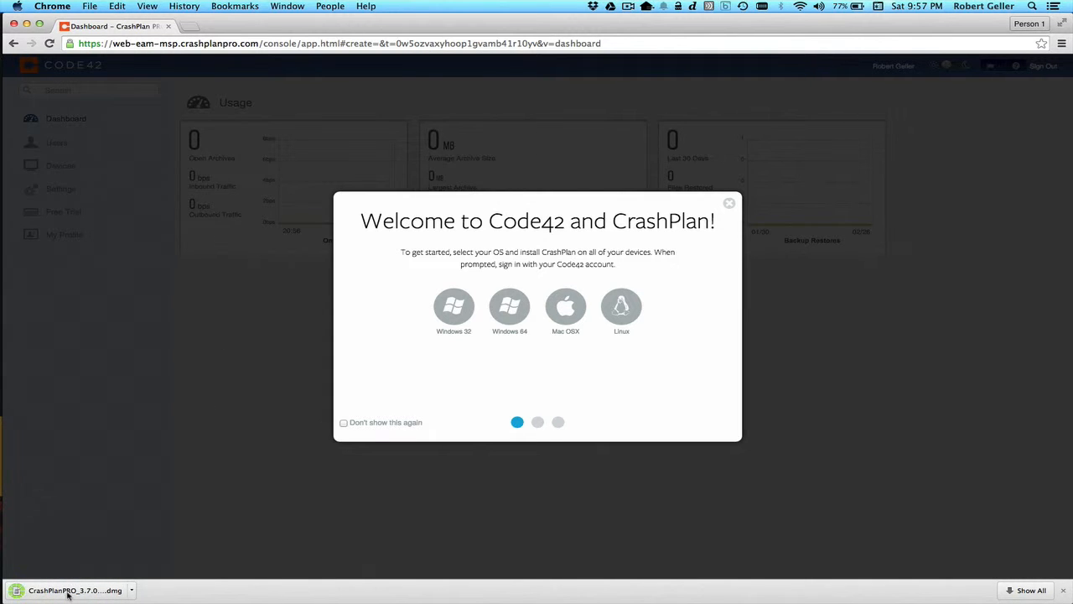
left_click(69, 592)
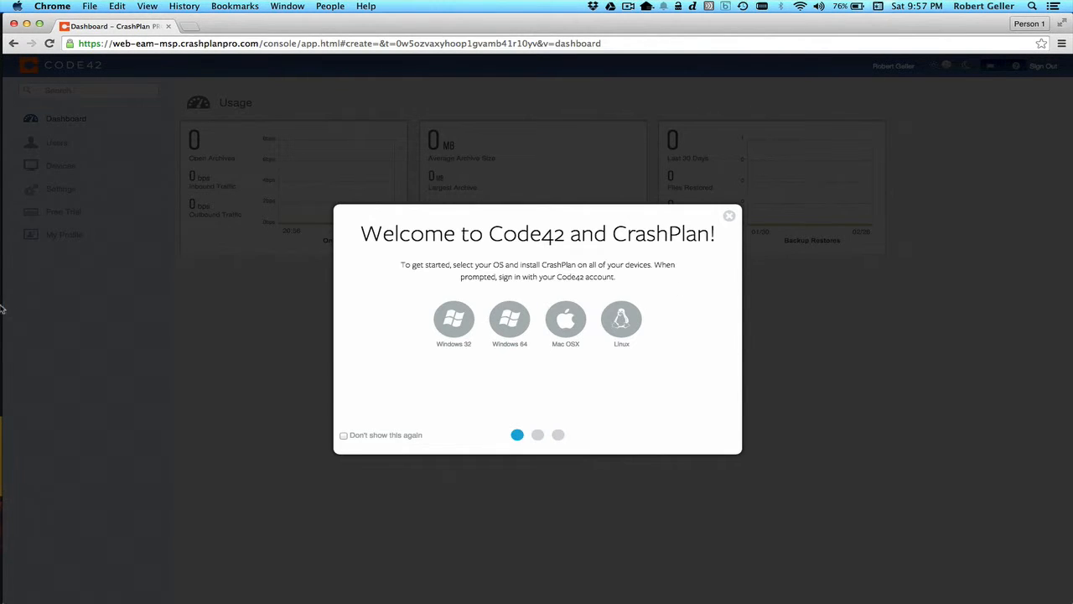
mouse_move(3, 308)
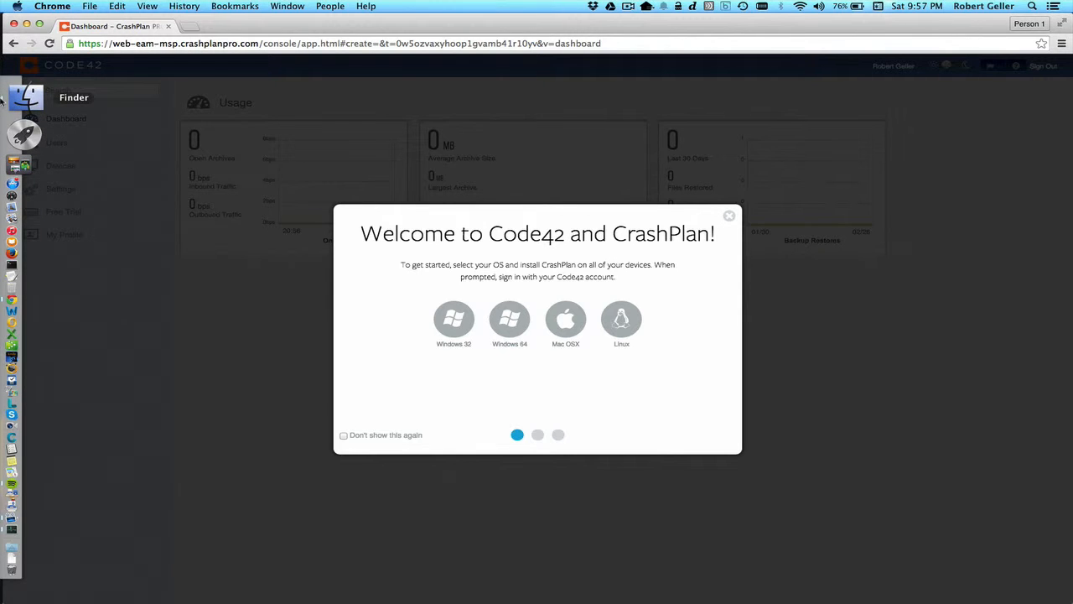
Bring up the mounted CrashPlanPRO volume in Finder and launch Install CrashPlanPRO
left_click(5, 98)
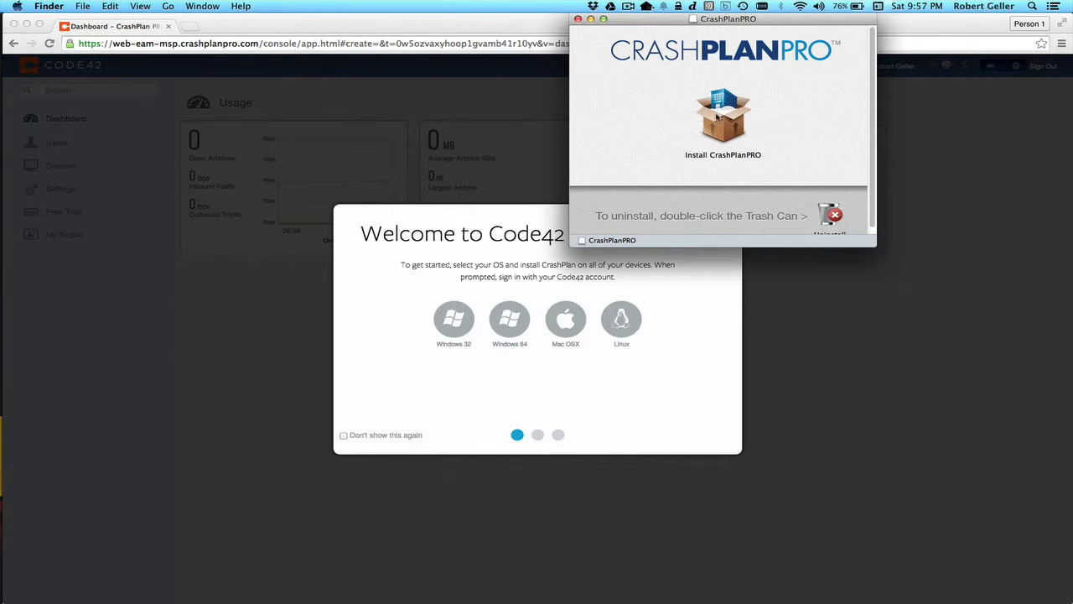
left_click(718, 118)
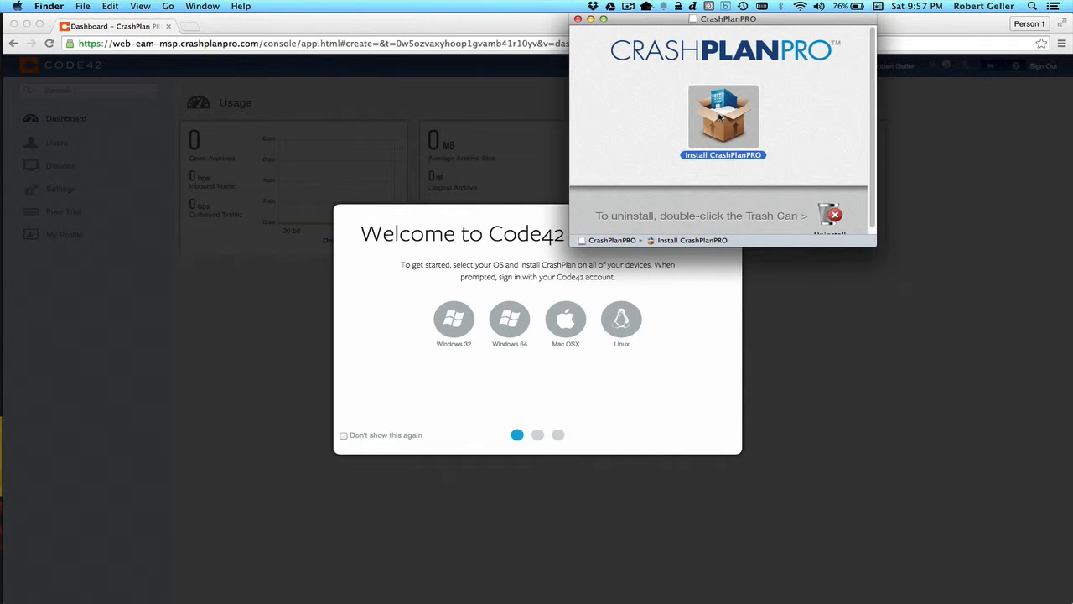
double_click(718, 119)
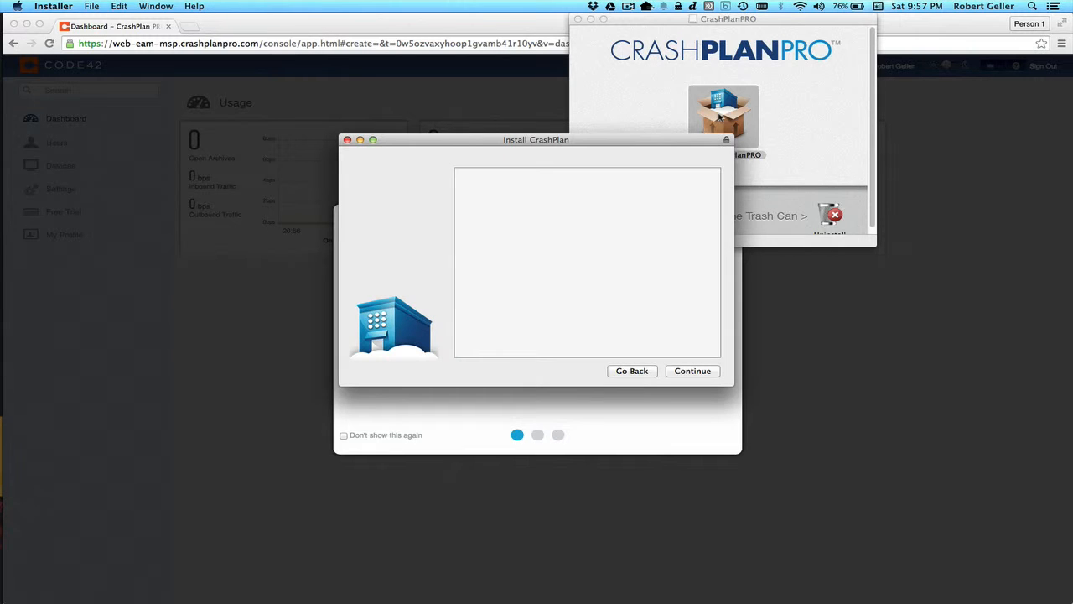
Agree to the license and install CrashPlan for all users, authorising with the admin password
left_click(703, 370)
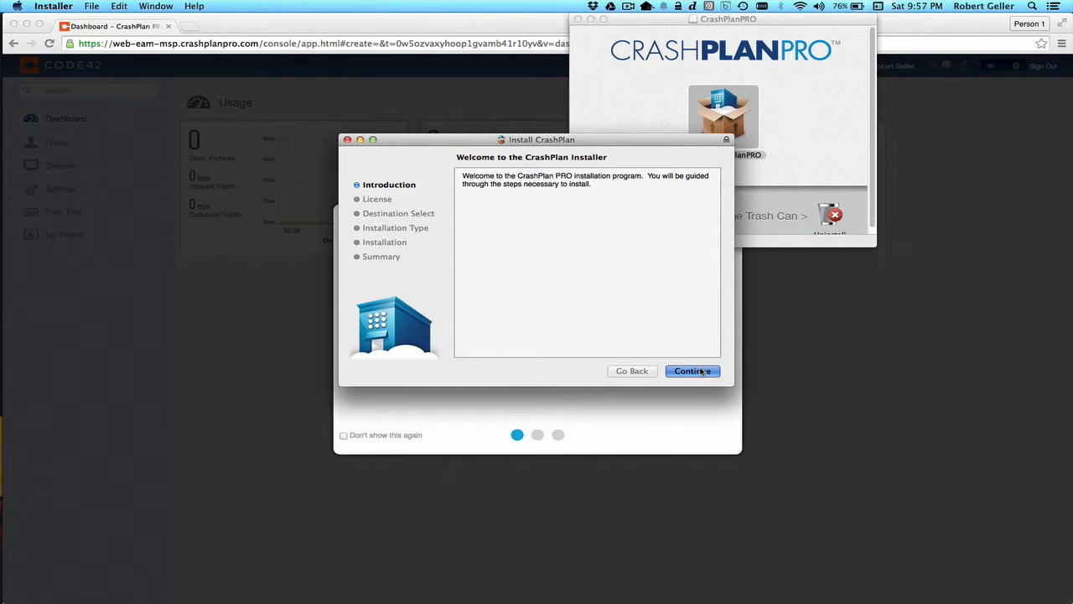
left_click(702, 370)
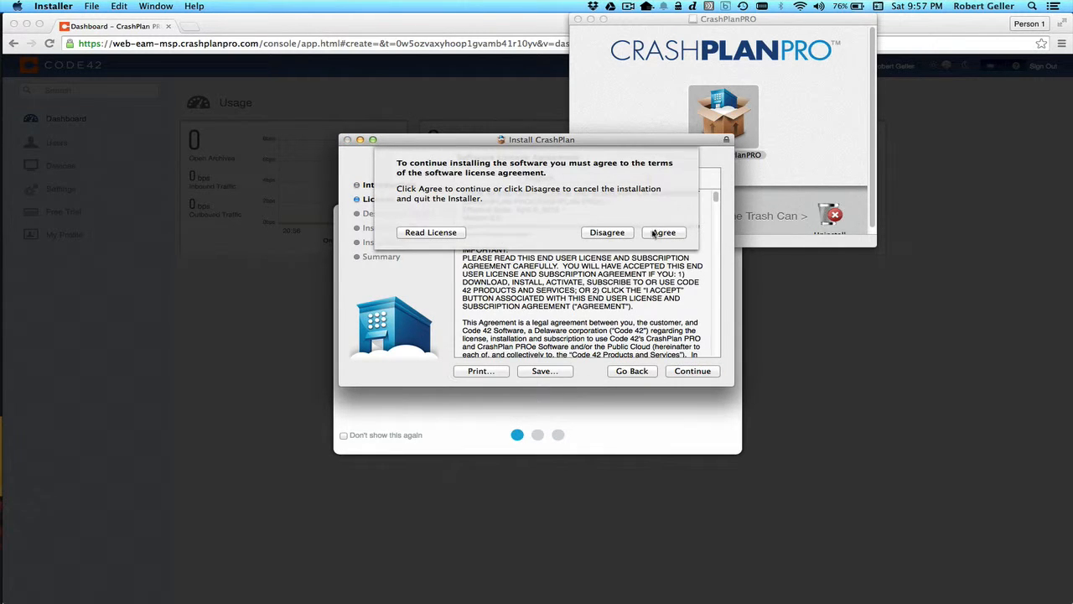
left_click(655, 236)
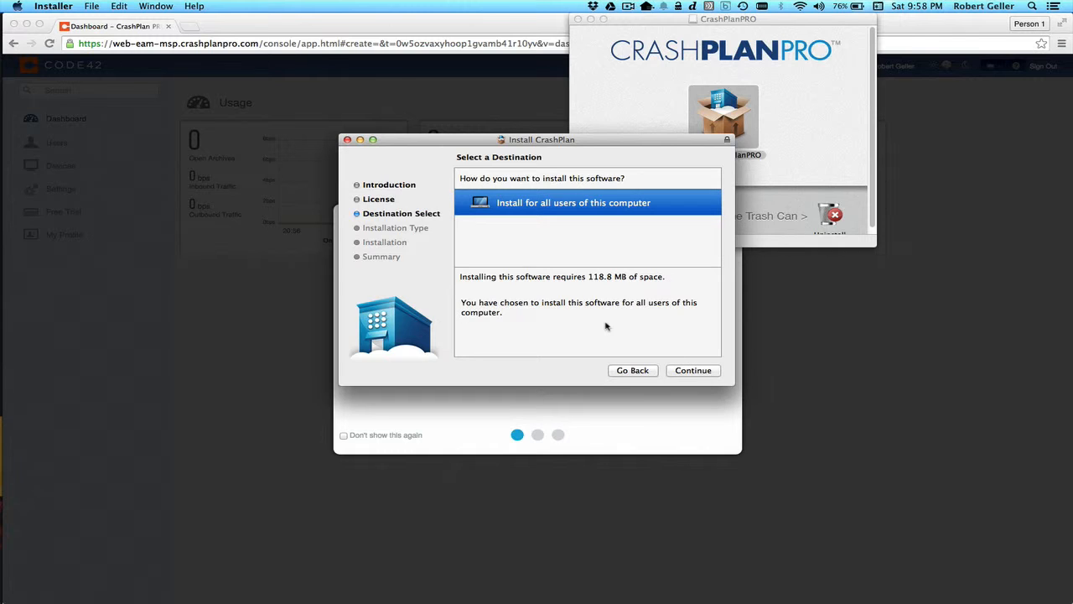
left_click(691, 369)
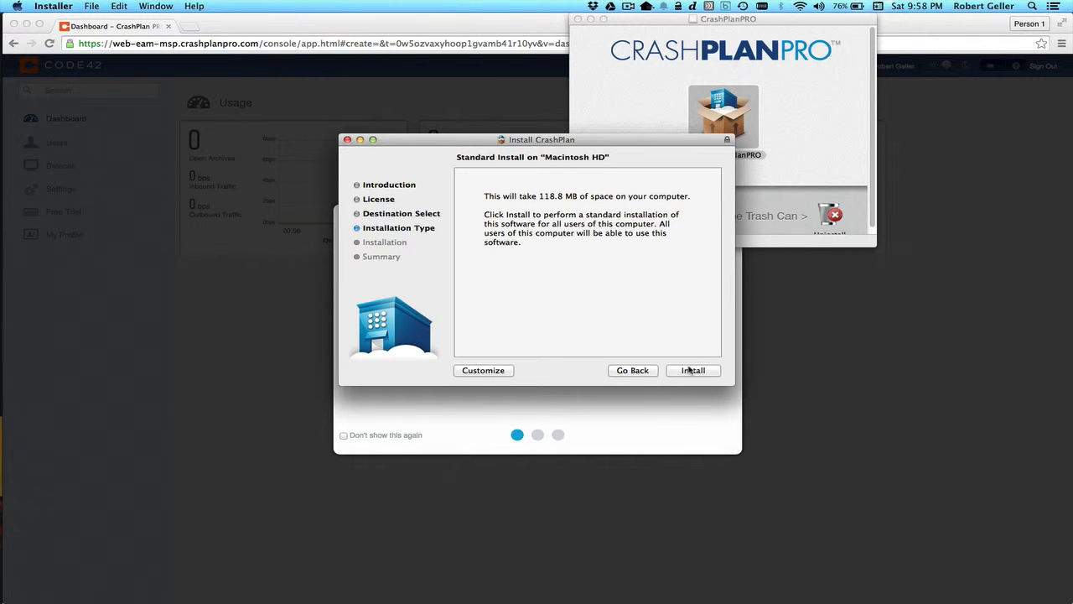
left_click(691, 370)
type("•••")
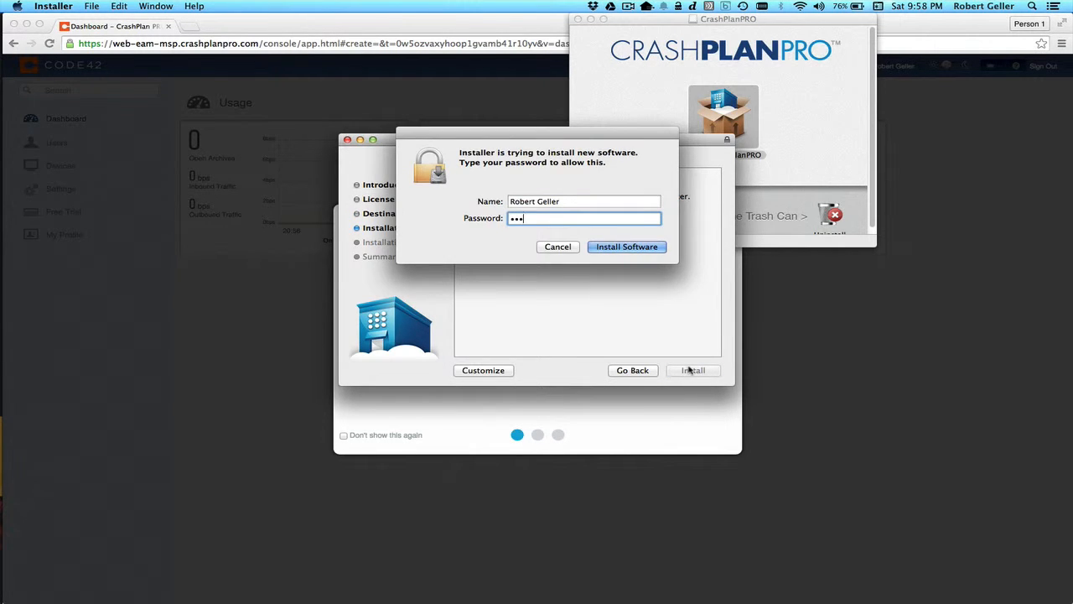
type("•••••••")
key("Return")
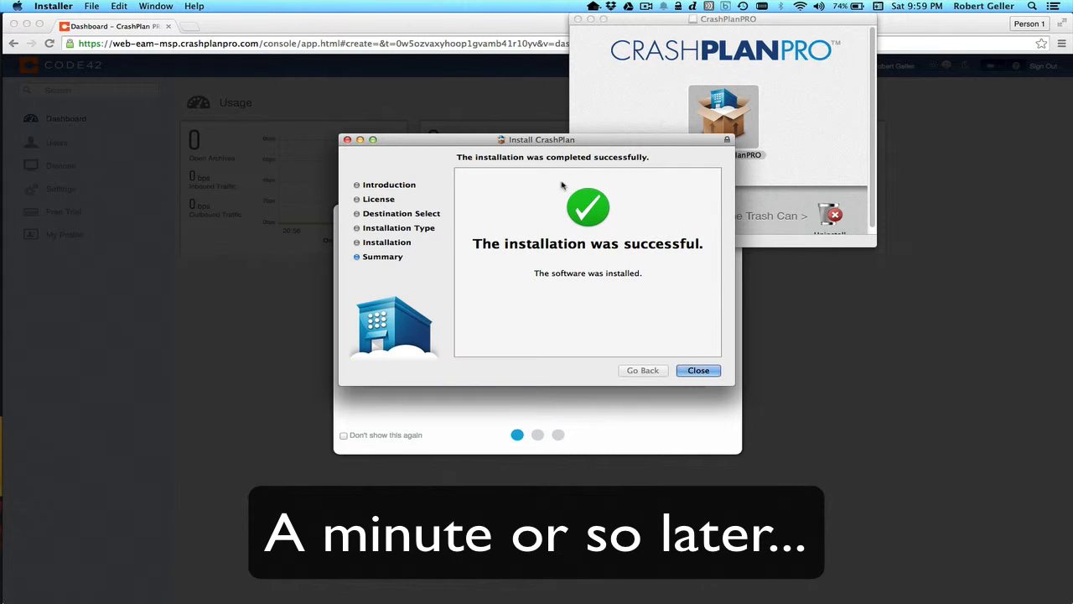
Close the successful installer so CrashPlan PROe opens on its Backup screen
left_click(696, 371)
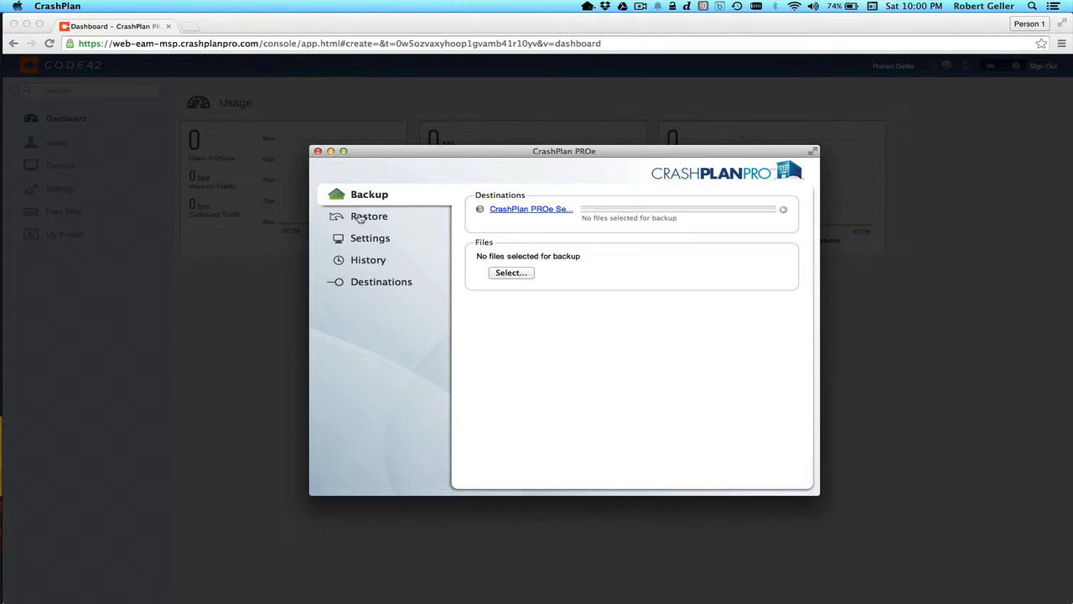
Check this Mac under Computers destinations, then view the empty Folders destinations list
left_click(379, 284)
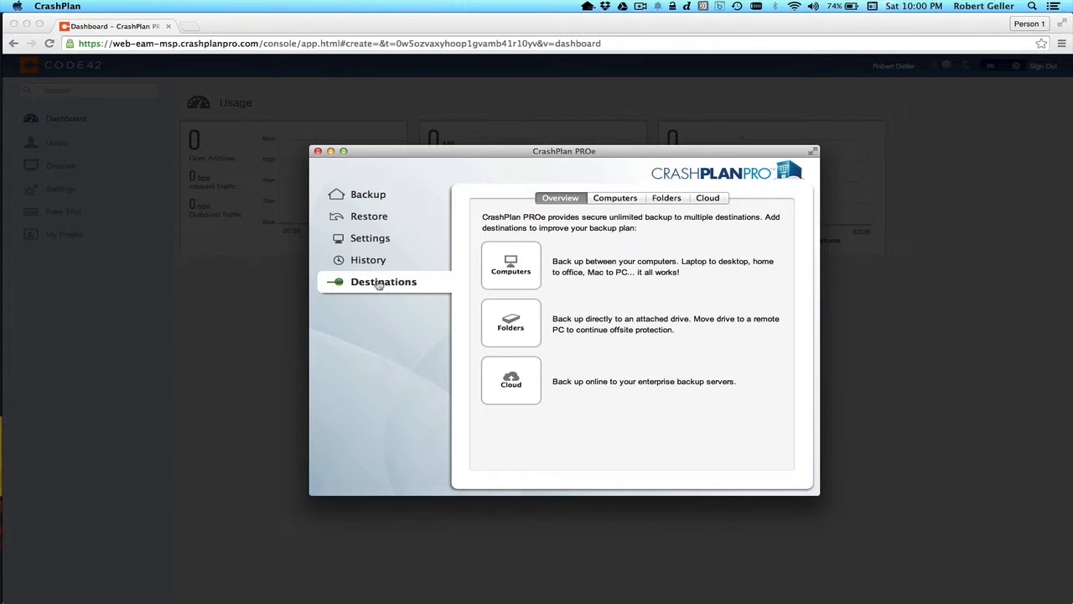
left_click(619, 200)
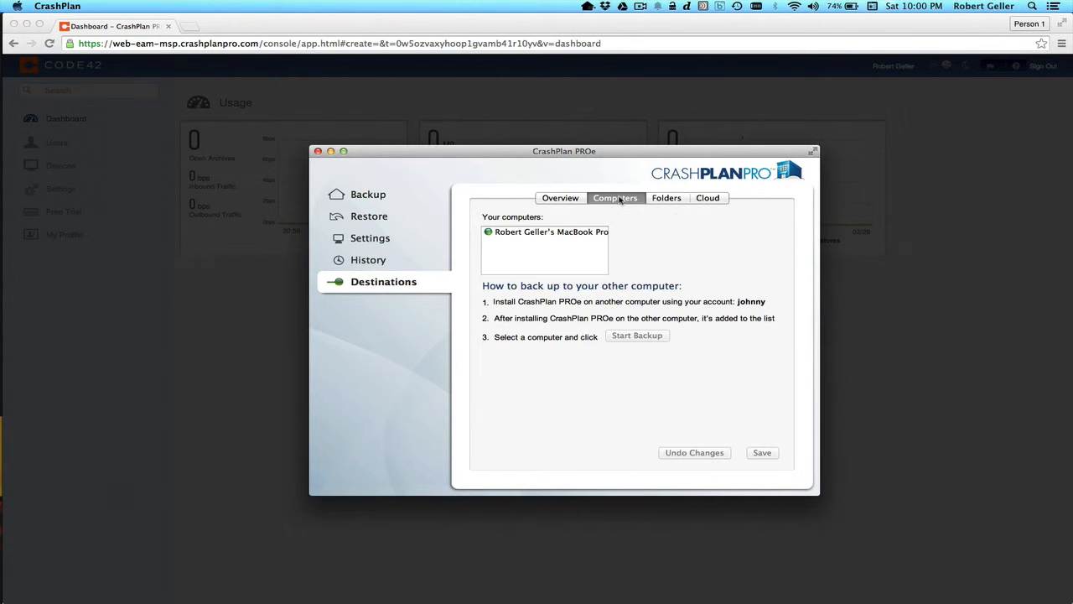
left_click(546, 234)
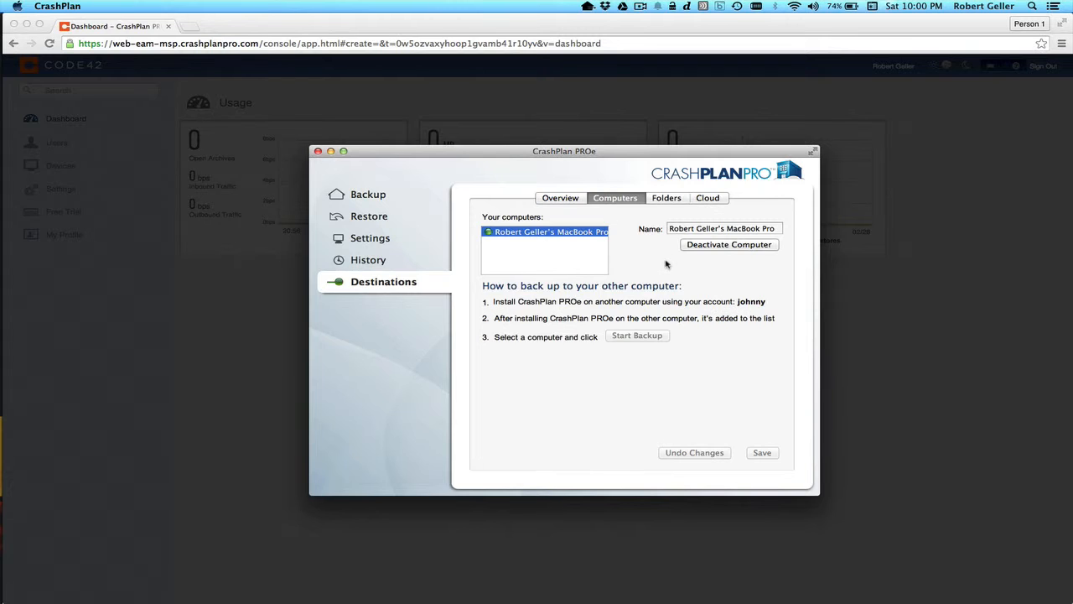
left_click(663, 202)
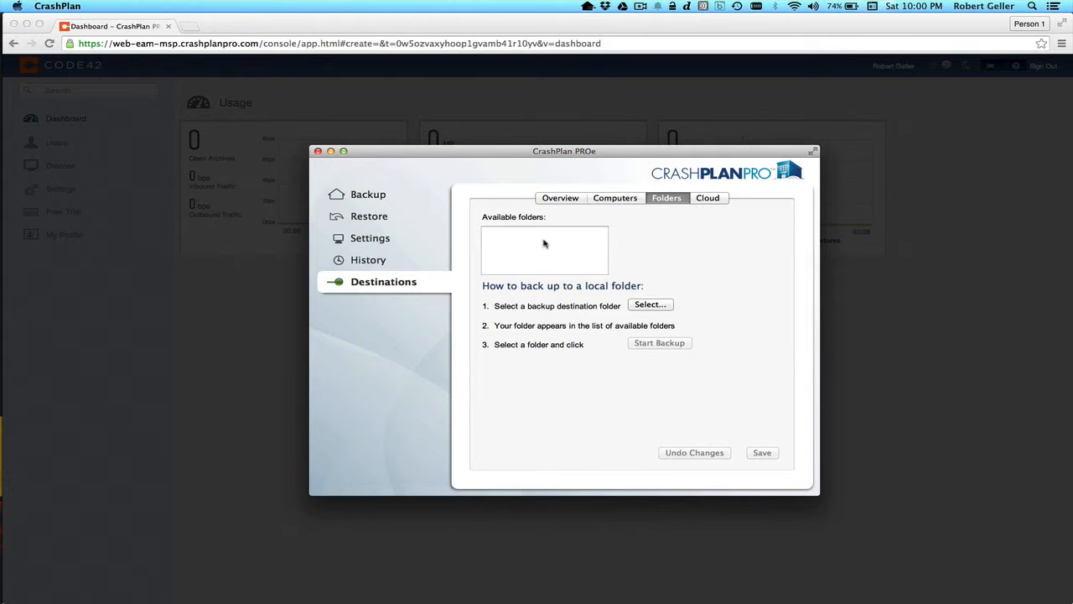
Cancel choosing a local folder and view the CrashPlan PROe Server cloud destination details
left_click(649, 305)
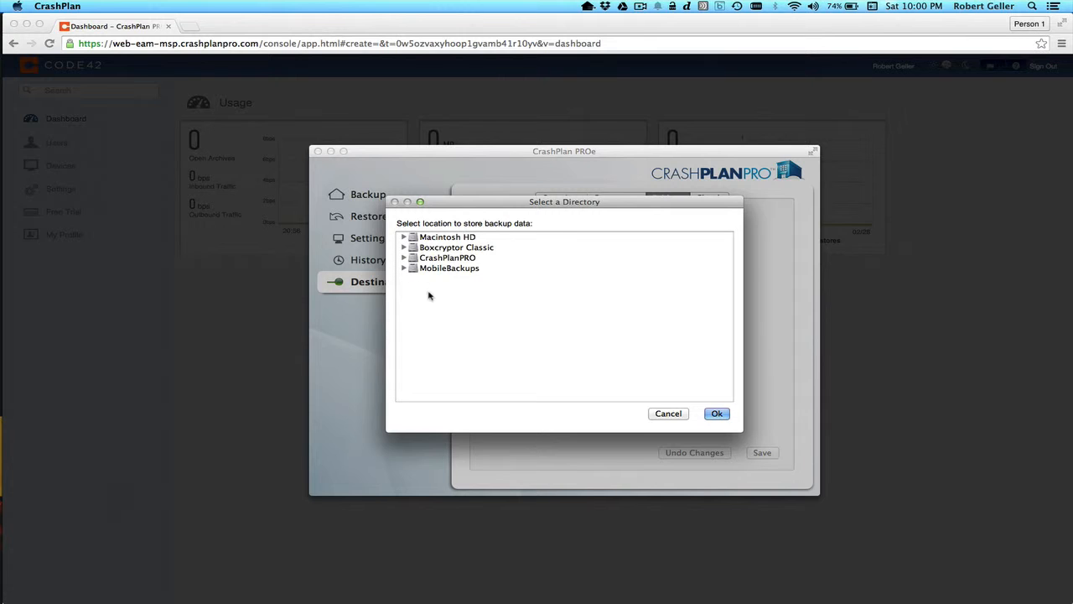
left_click(668, 413)
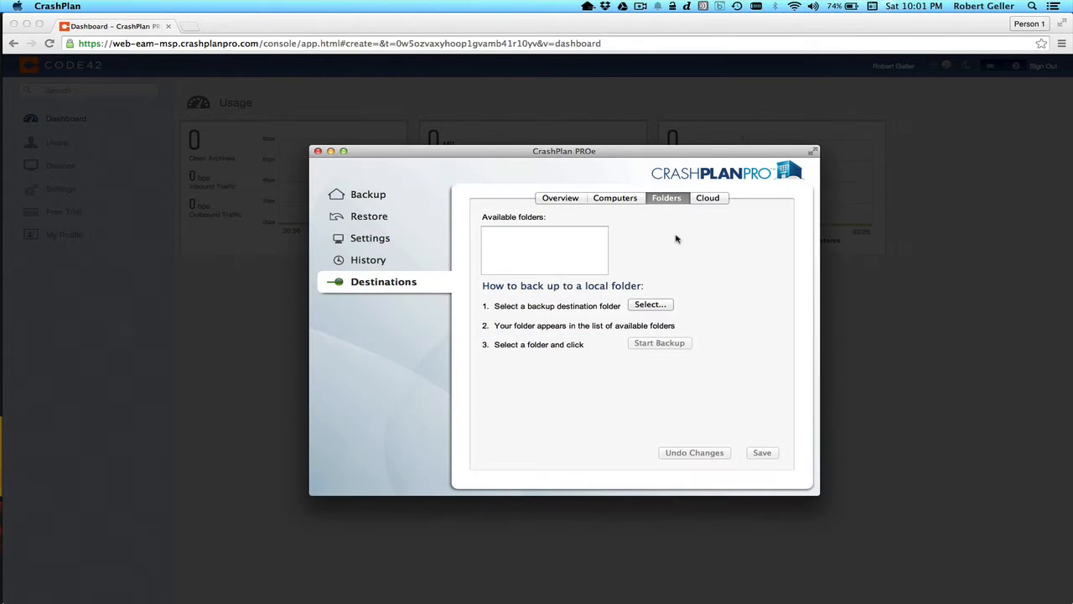
left_click(704, 202)
left_click(543, 238)
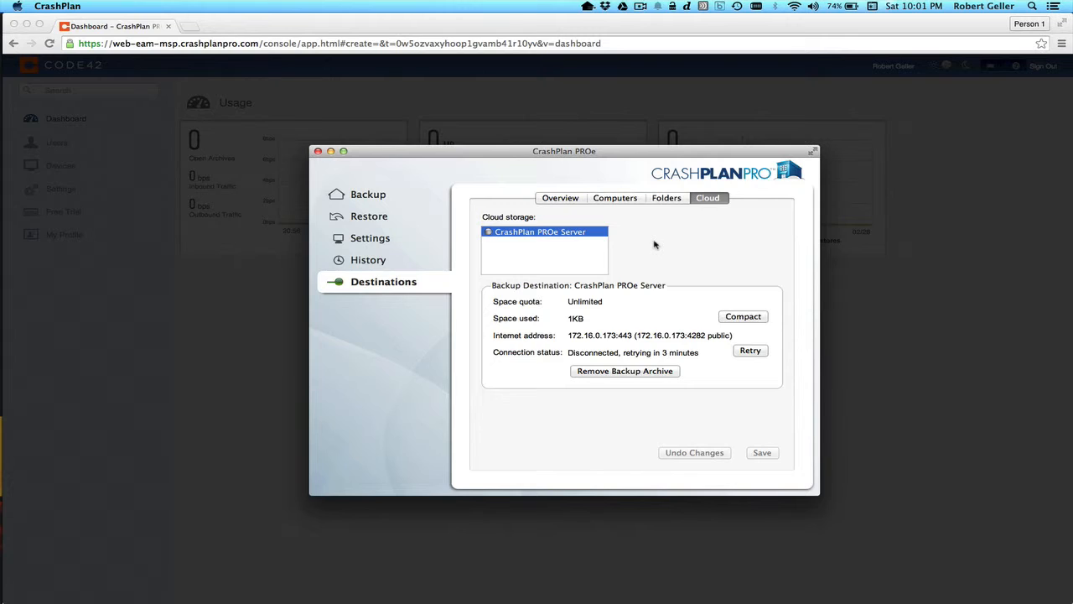
Retry the CrashPlan PROe Server connection, then go back to the Backup overview
left_click(749, 351)
left_click(361, 202)
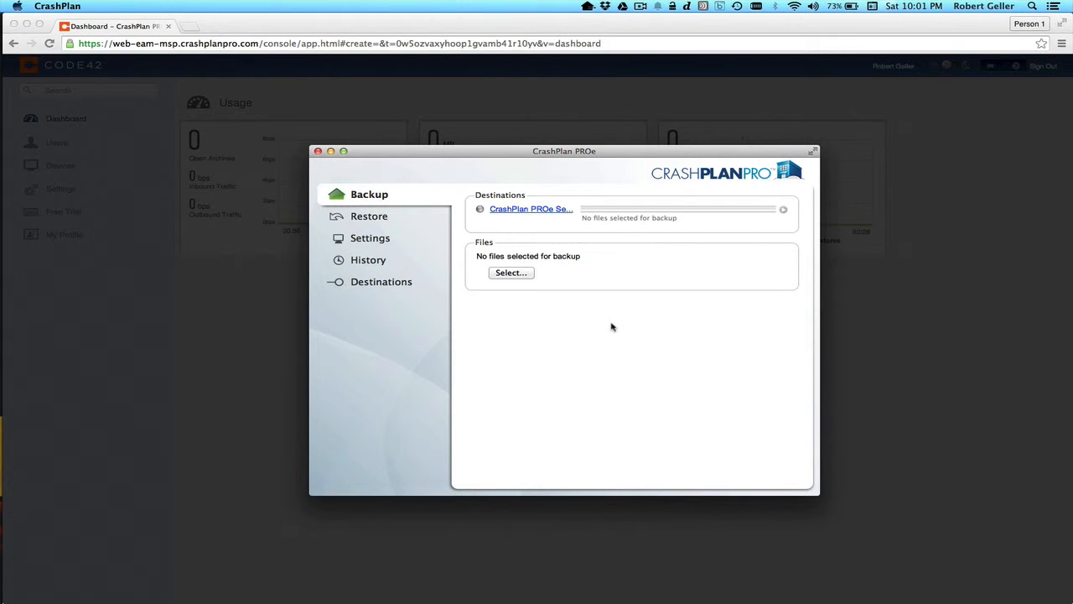
In Change File Selection, check the home folder under Macintosh HD > Users, including all subfolders
left_click(509, 273)
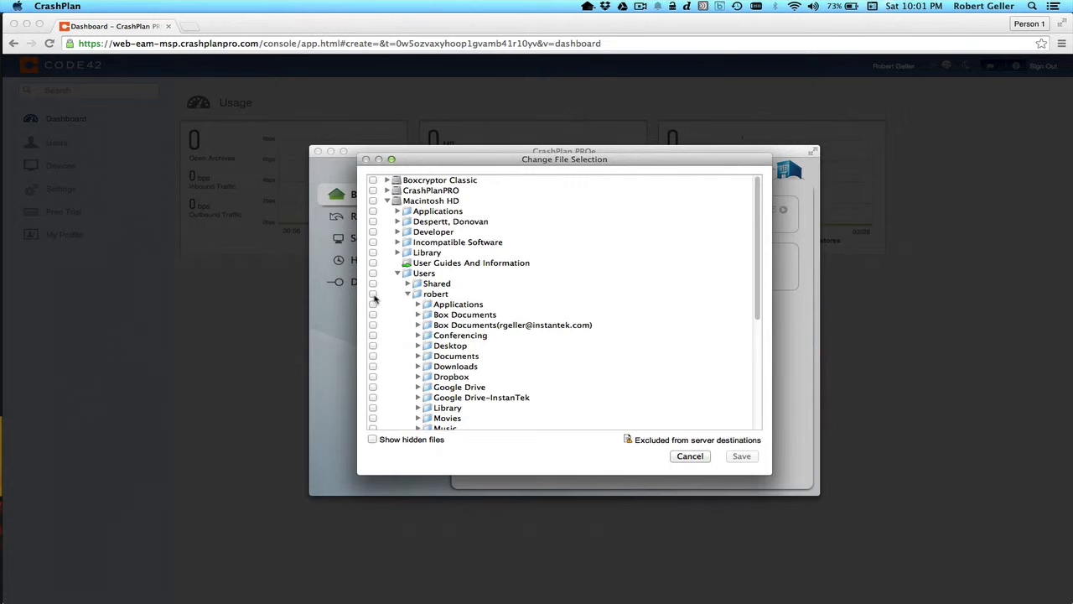
left_click(373, 295)
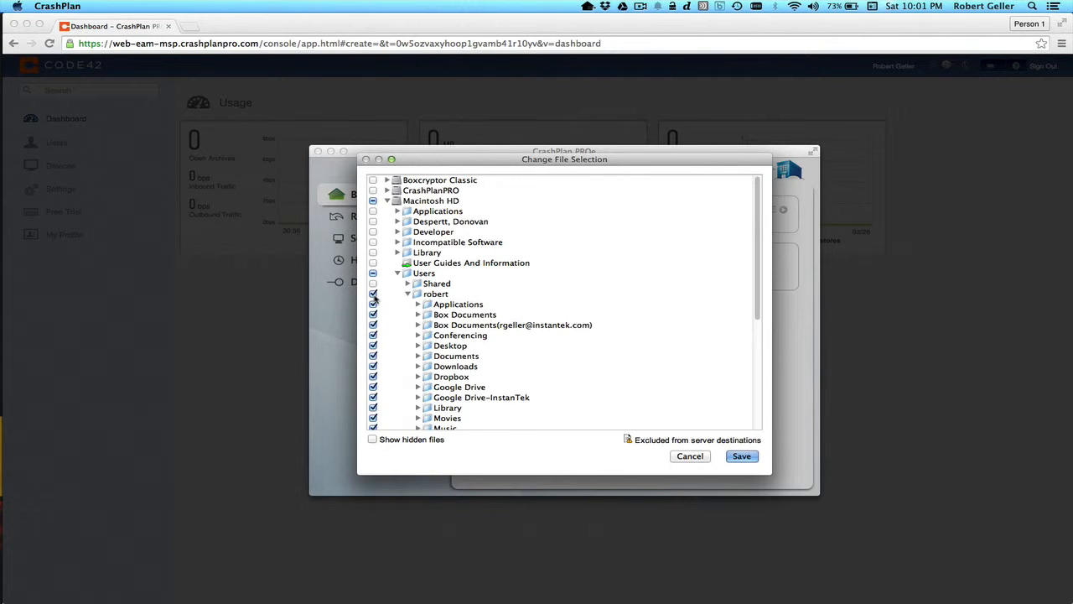
left_click(423, 203)
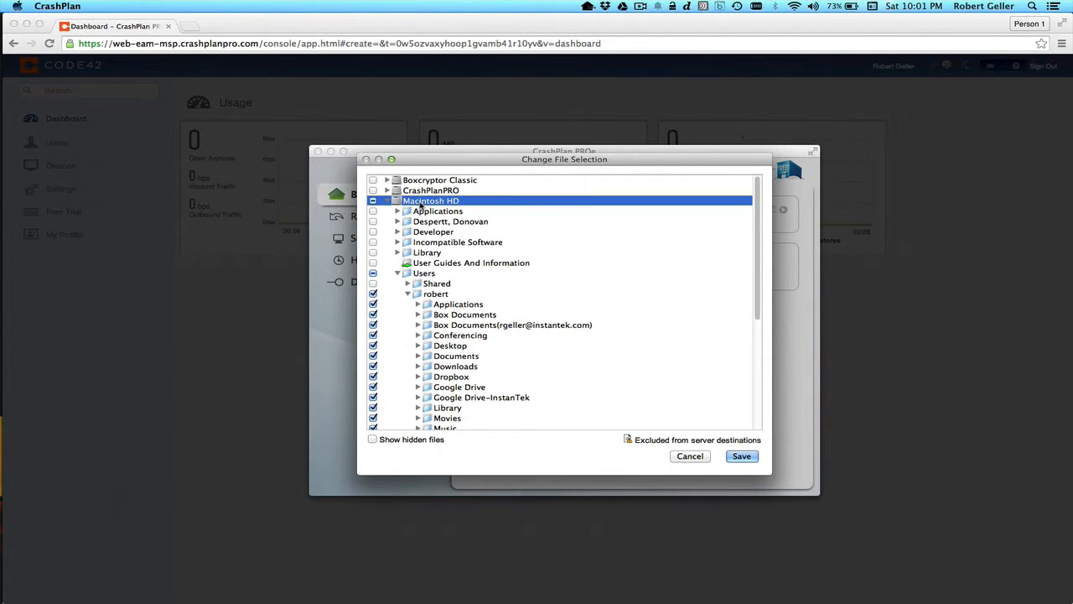
left_click(423, 273)
left_click(431, 294)
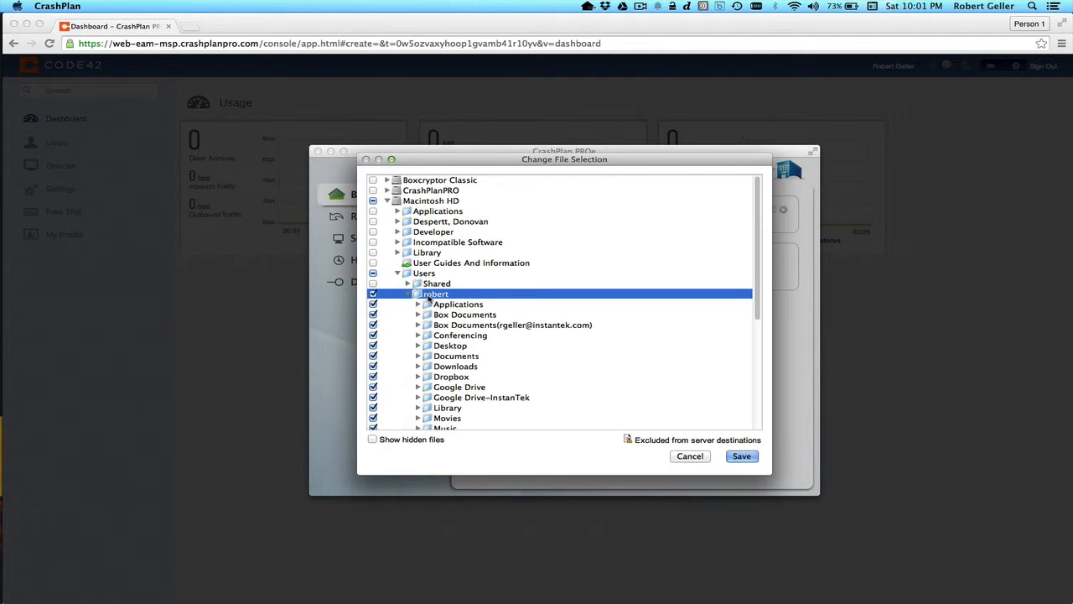
scroll(429, 298, "down", 10)
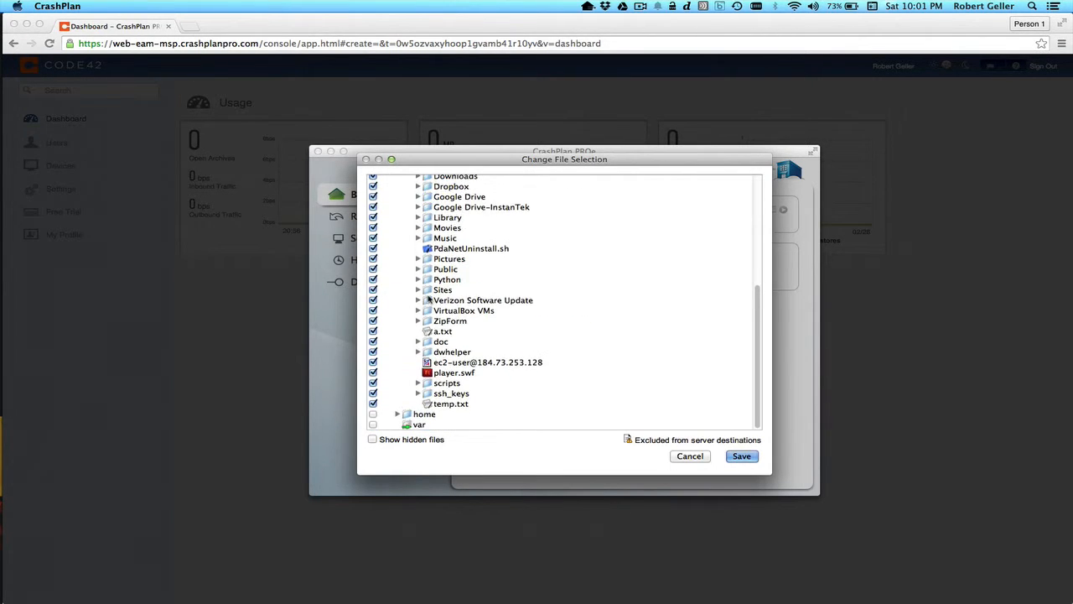
scroll(429, 299, "up", 4)
scroll(429, 299, "up", 1)
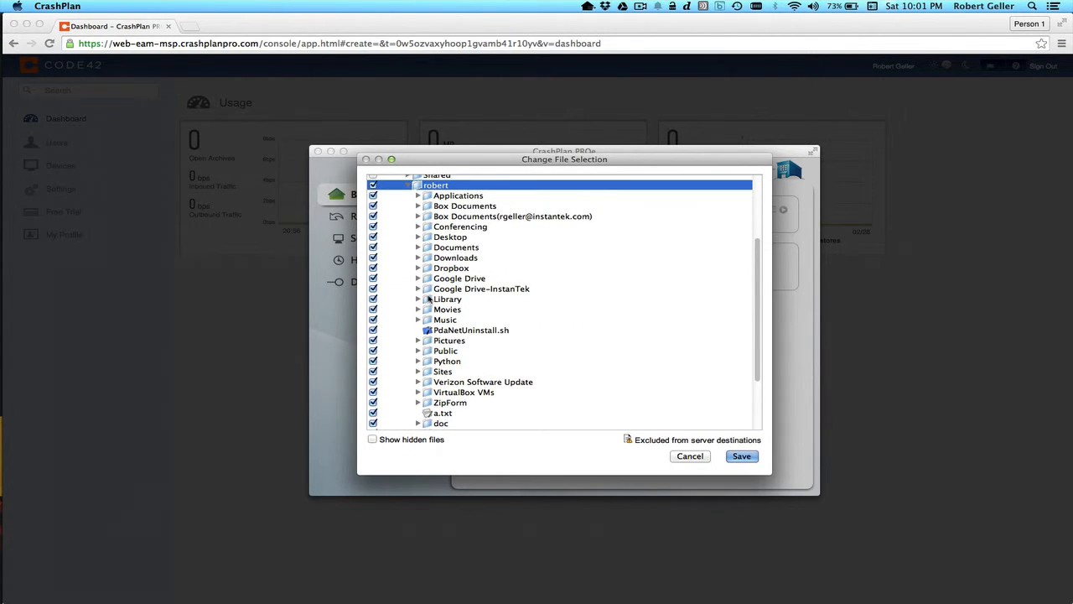
scroll(428, 298, "up", 5)
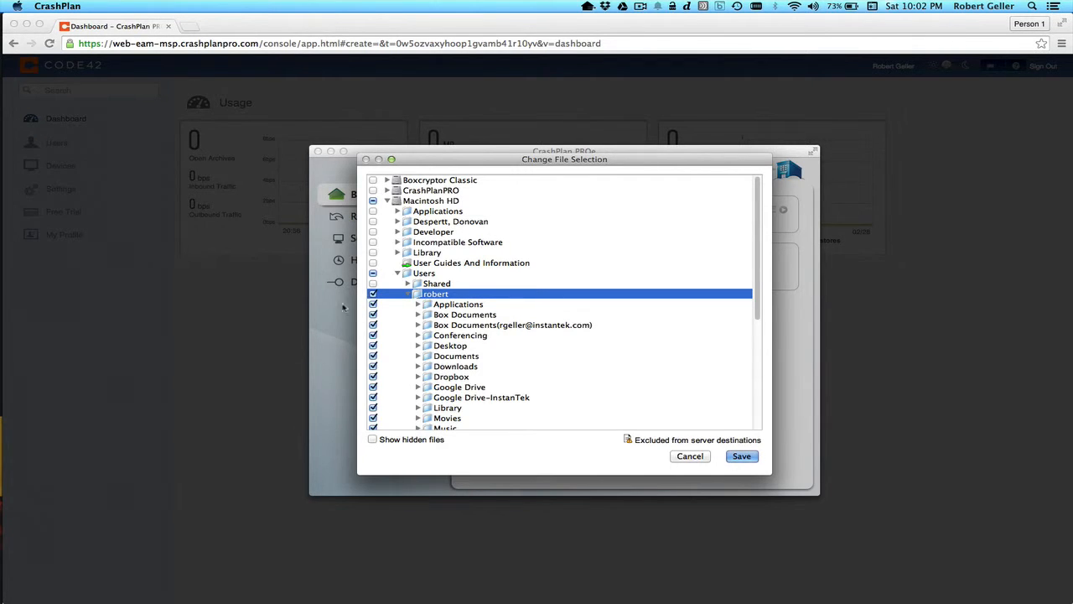
Uncheck everything under Users, tick just the Documents folder, and save the selection
left_click(373, 274)
left_click(373, 274)
left_click(373, 274)
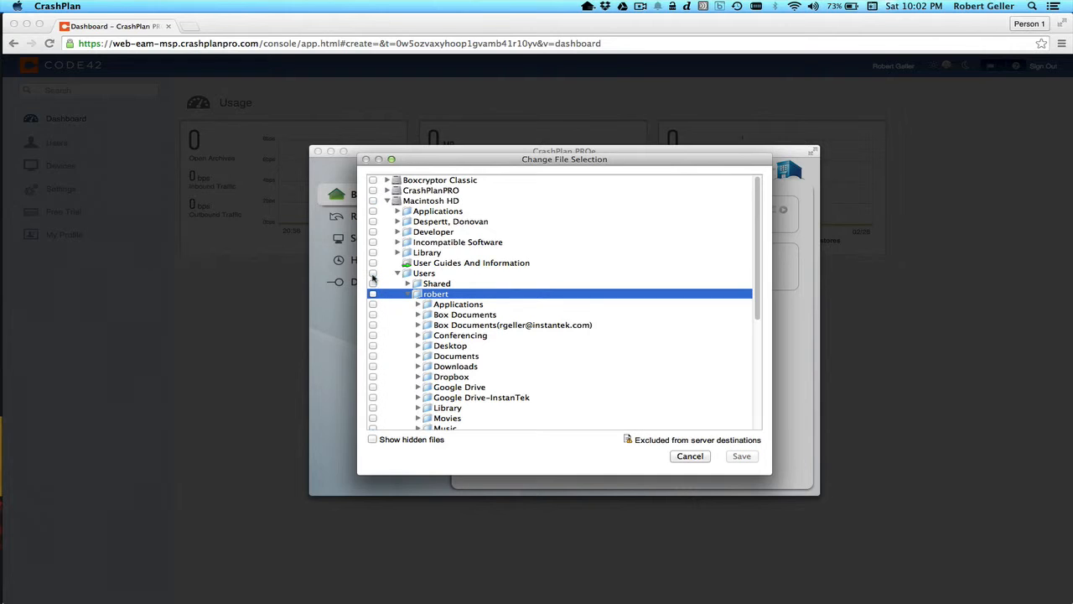
left_click(373, 356)
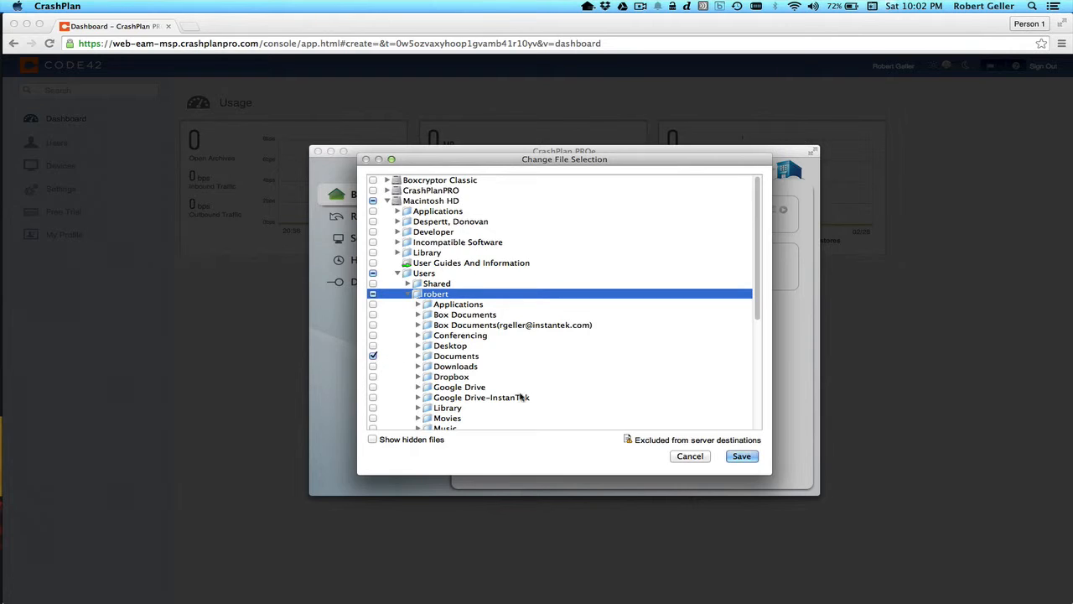
left_click(742, 457)
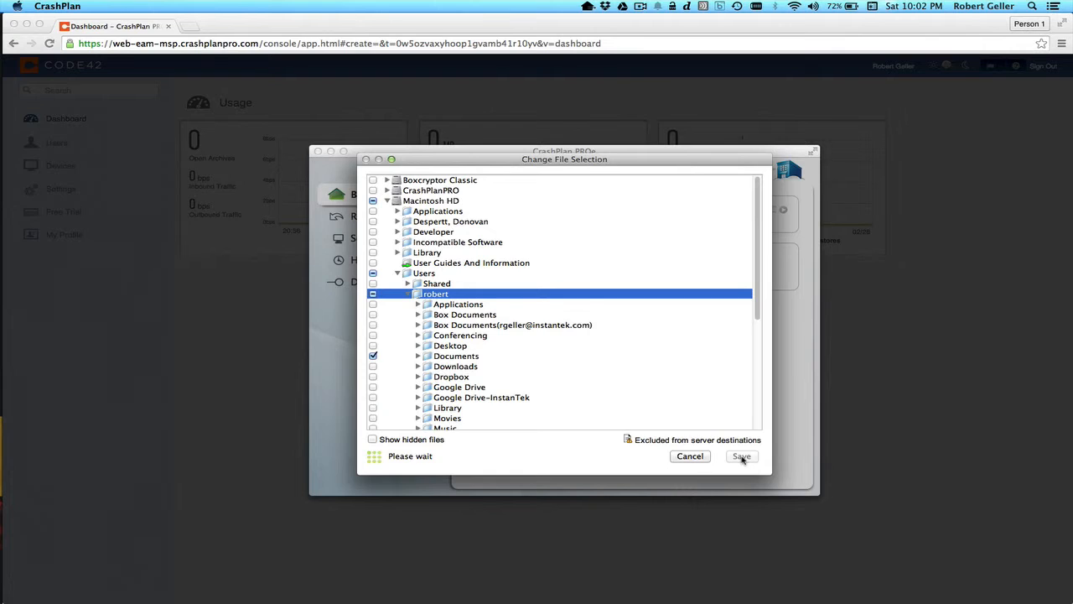